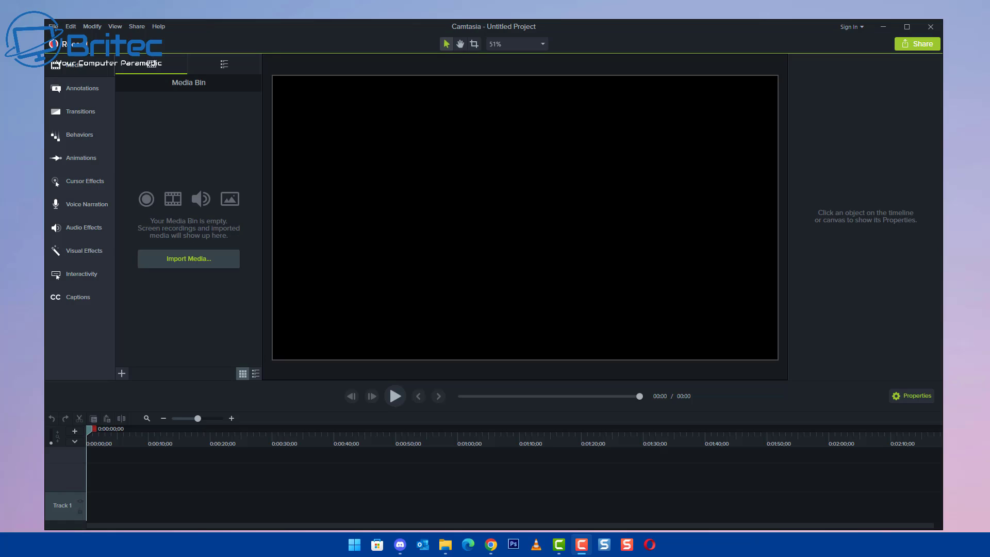
Try importing the phone's mp4 from Downloads into Camtasia and dismiss the 'Cannot load file' error
{"action": "left_click", "coordinate": [188, 259]}
{"action": "left_click", "coordinate": [643, 325]}
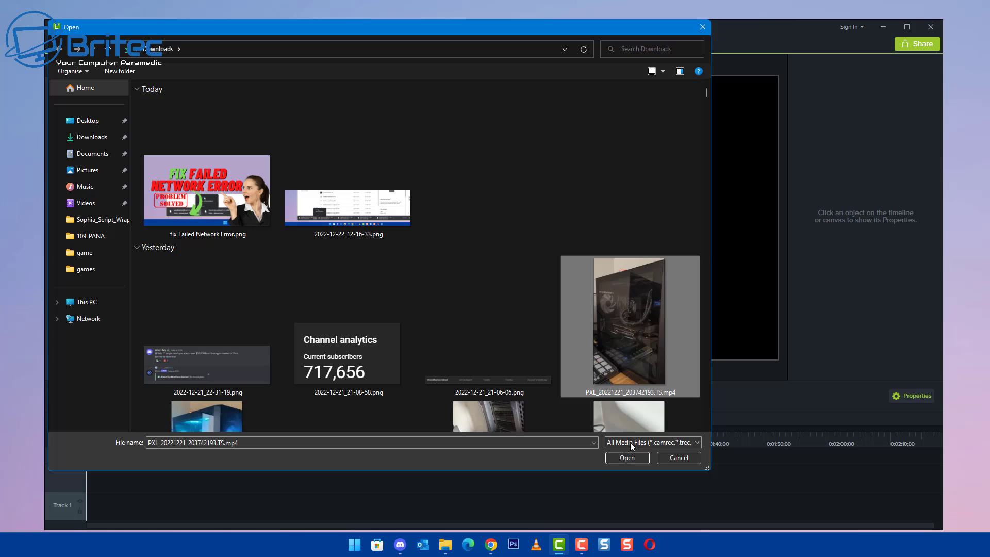
{"action": "left_click", "coordinate": [627, 458]}
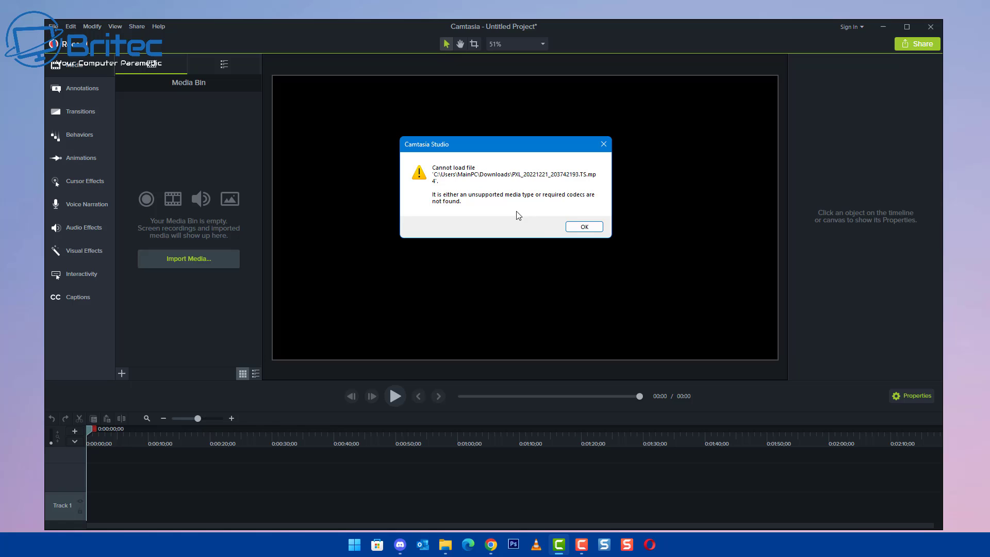
{"action": "left_click", "coordinate": [589, 228]}
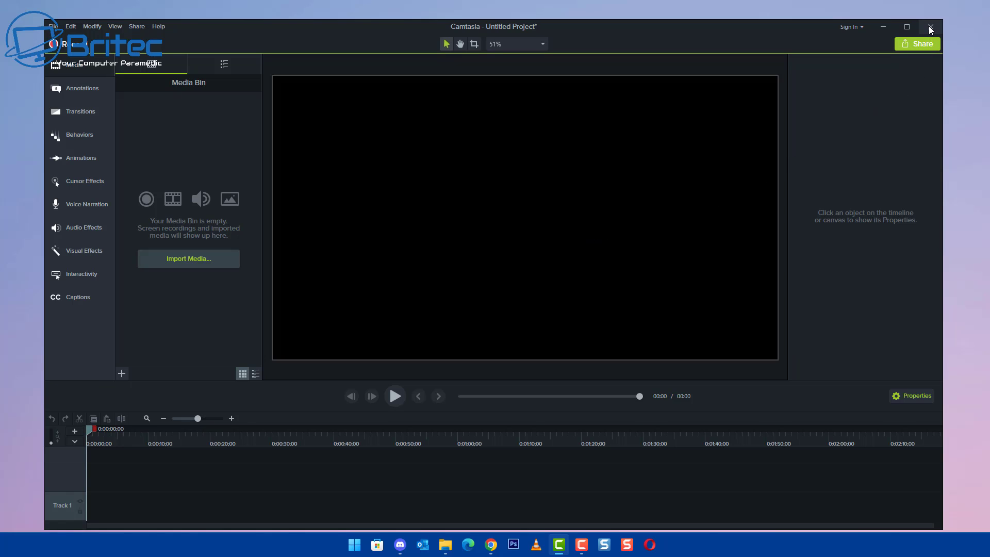
Return to Chrome's ffmpeg.org download page and follow the Windows builds link to gyan.dev
{"action": "left_click", "coordinate": [883, 27]}
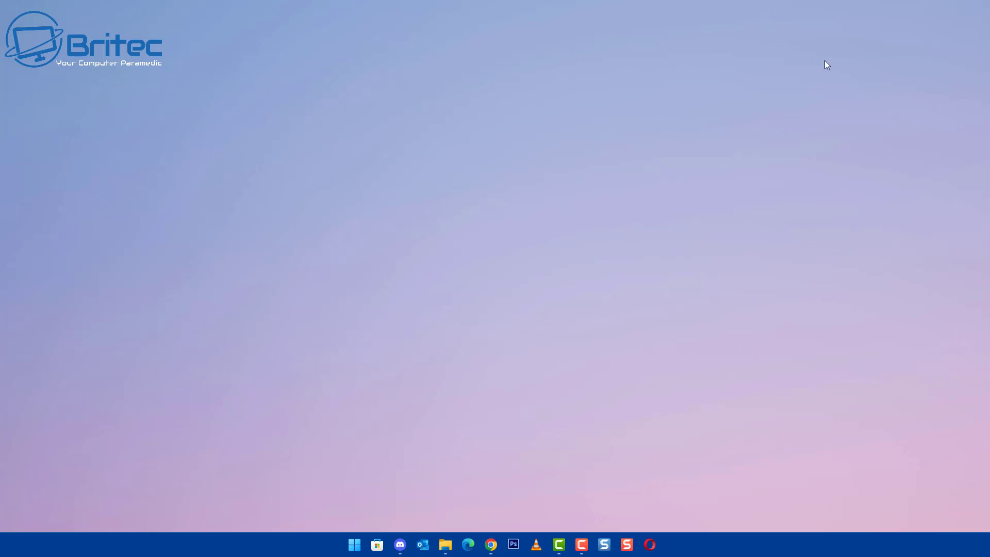
{"action": "key", "text": "alt+Tab"}
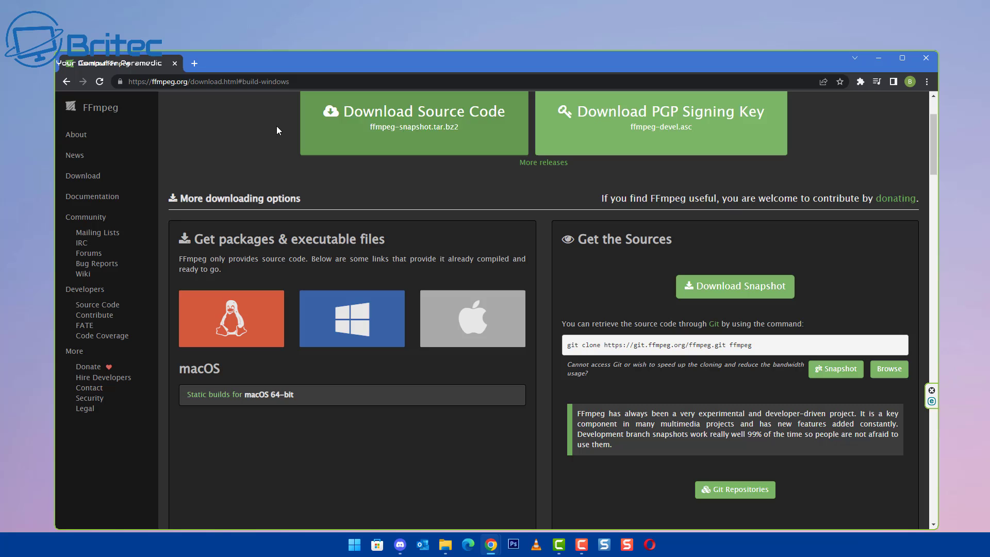
{"action": "left_click", "coordinate": [343, 330]}
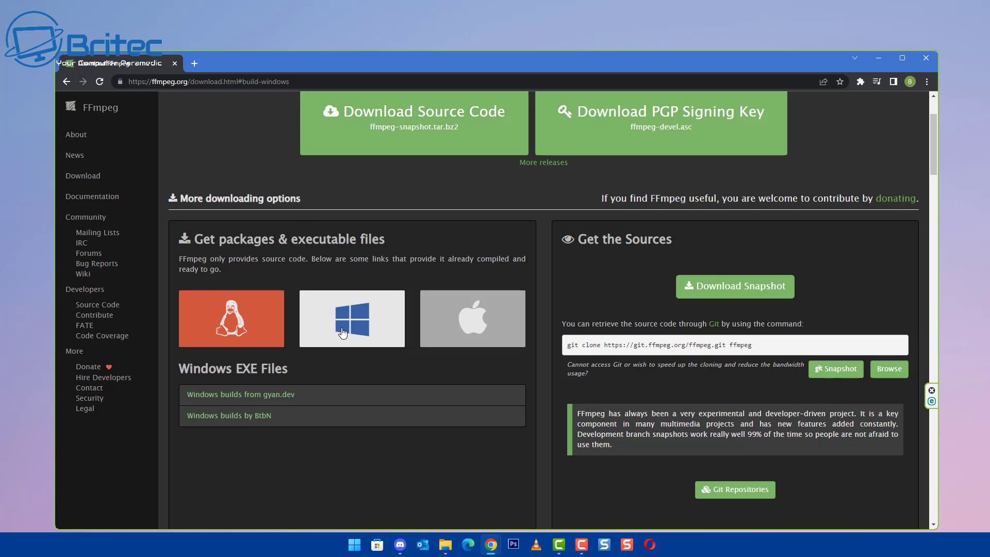
{"action": "scroll", "coordinate": [343, 330], "scroll_direction": "down", "scroll_amount": 5}
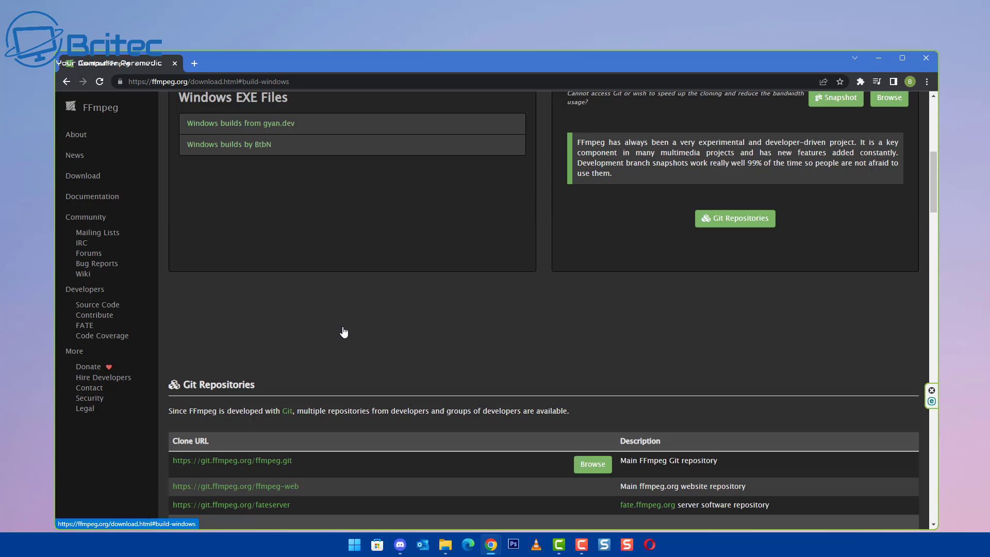
{"action": "scroll", "coordinate": [344, 322], "scroll_direction": "up", "scroll_amount": 2}
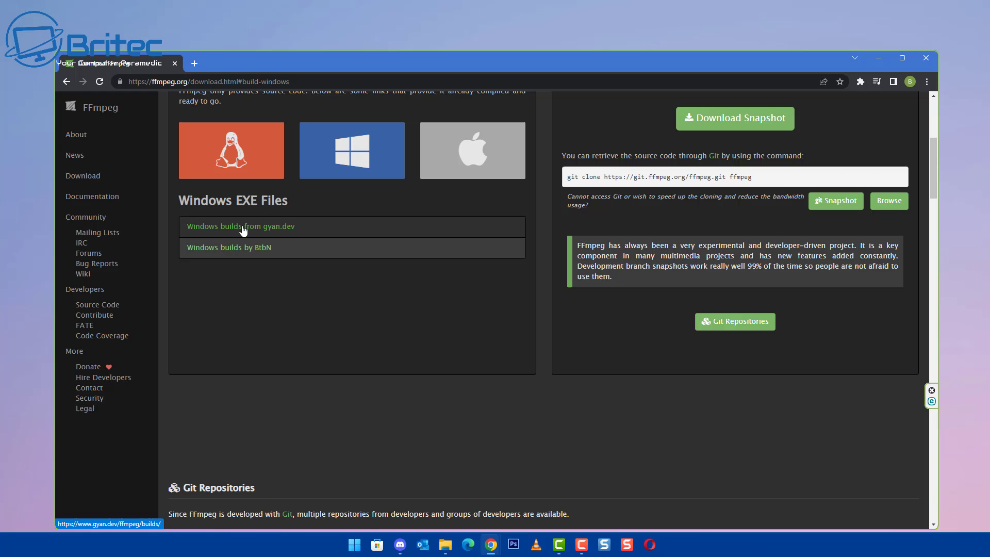
{"action": "left_click", "coordinate": [284, 232]}
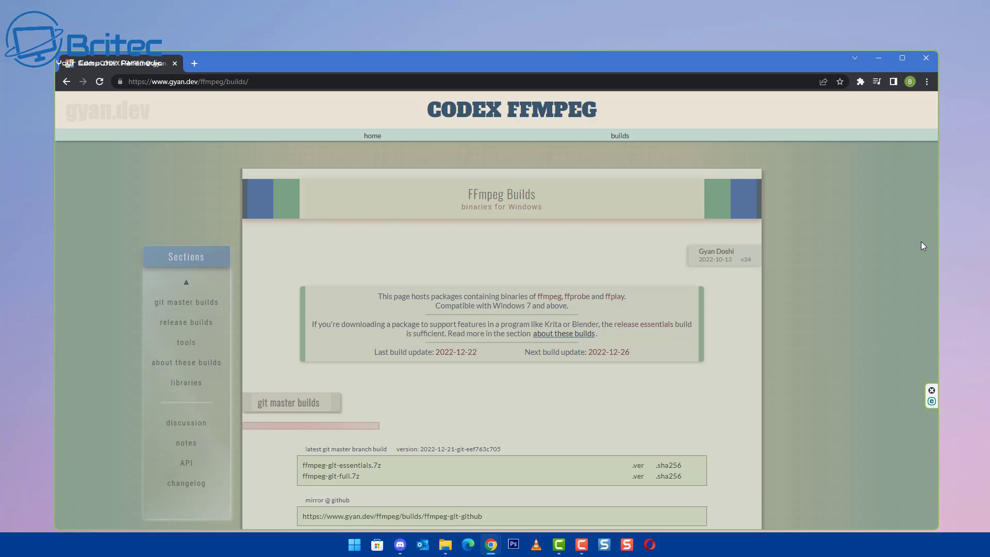
{"action": "scroll", "coordinate": [929, 227], "scroll_direction": "down", "scroll_amount": 1}
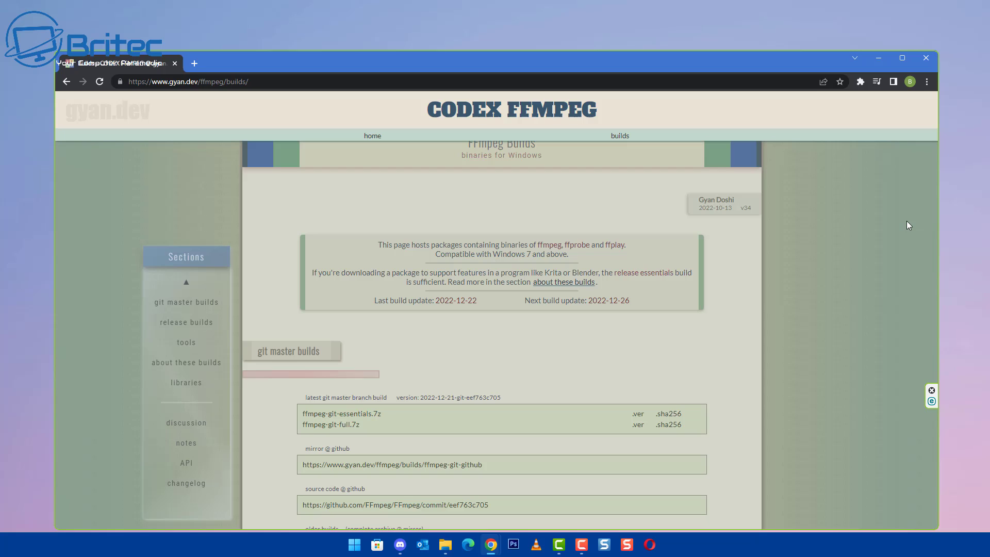
{"action": "scroll", "coordinate": [908, 226], "scroll_direction": "down", "scroll_amount": 1}
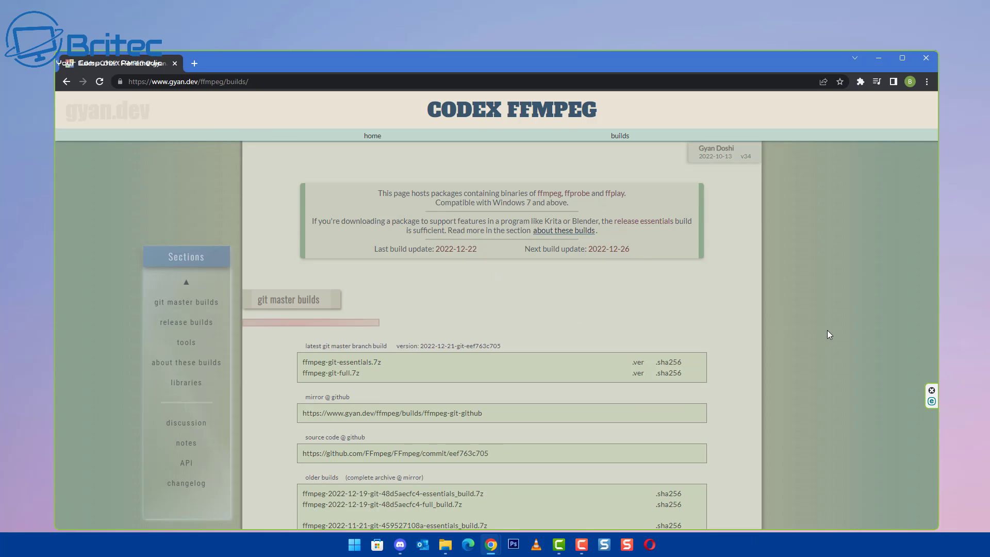
{"action": "scroll", "coordinate": [827, 334], "scroll_direction": "down", "scroll_amount": 1}
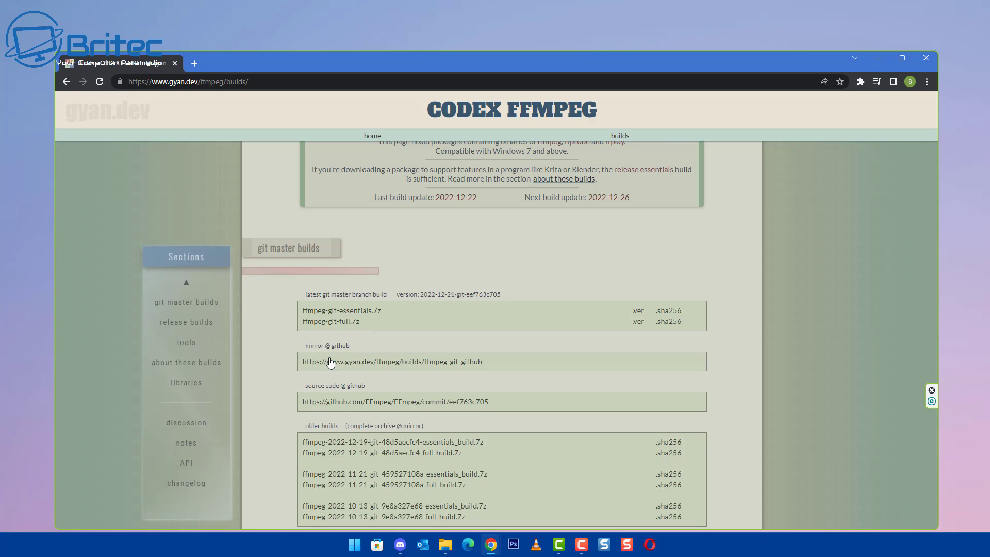
Download the ffmpeg-git-full.7z build and minimize Chrome
{"action": "left_click", "coordinate": [333, 324]}
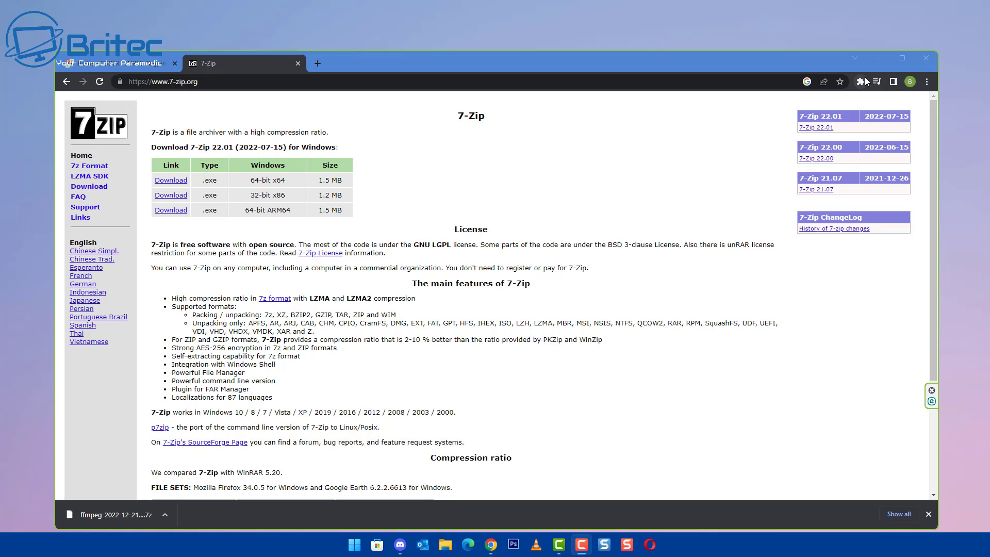
{"action": "left_click", "coordinate": [880, 60]}
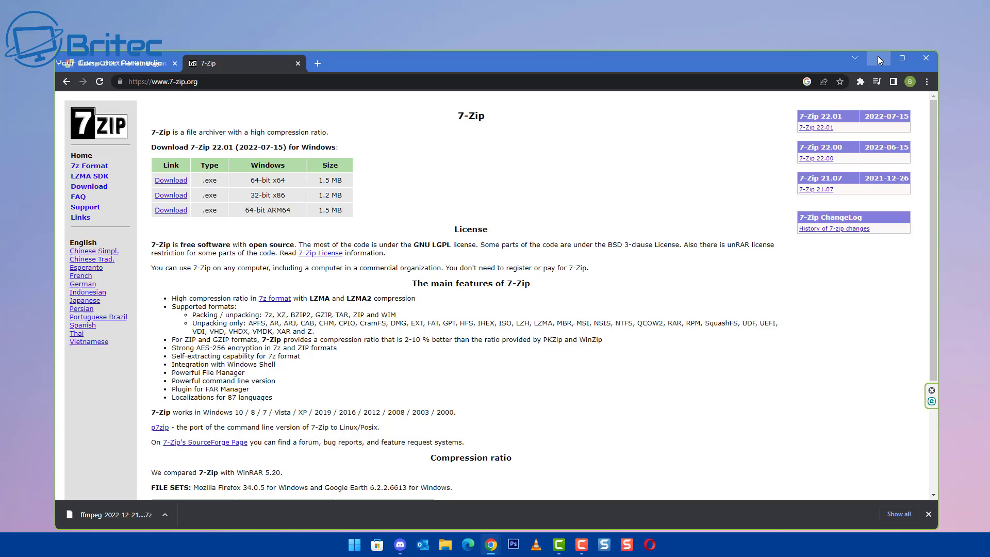
{"action": "left_click", "coordinate": [880, 60]}
Open Local Disk (C:) in File Explorer
{"action": "left_click", "coordinate": [445, 546]}
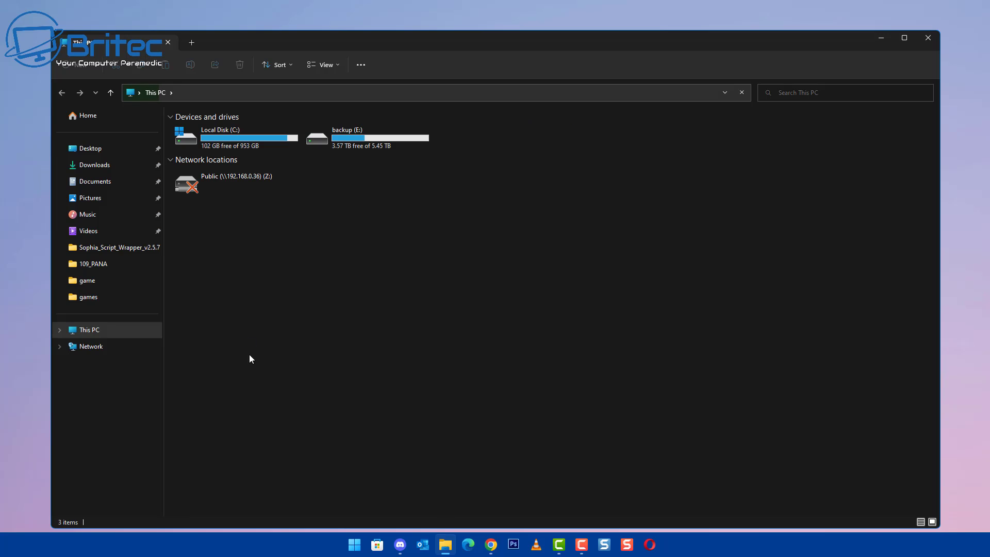
{"action": "left_click", "coordinate": [237, 140]}
{"action": "double_click", "coordinate": [237, 139]}
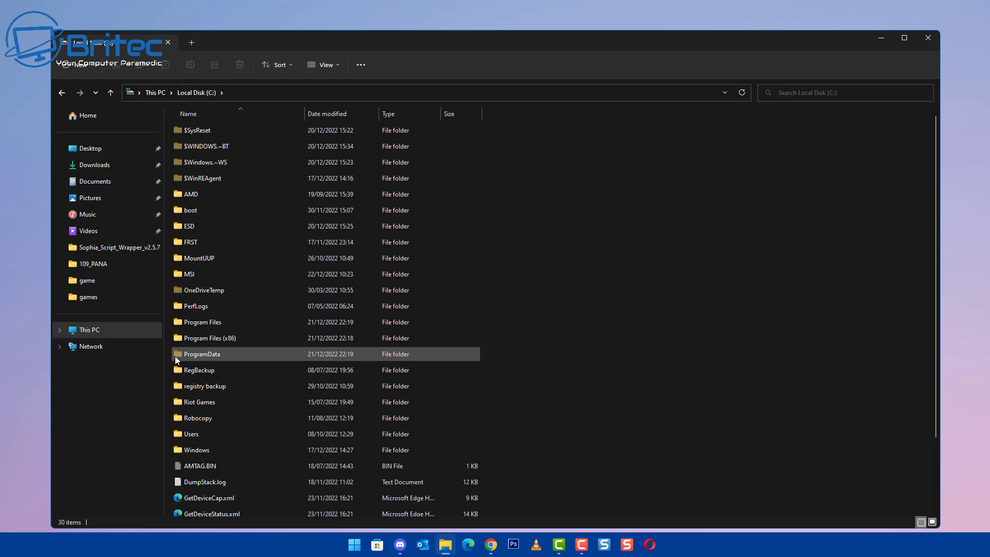
{"action": "scroll", "coordinate": [176, 379], "scroll_direction": "down", "scroll_amount": 3}
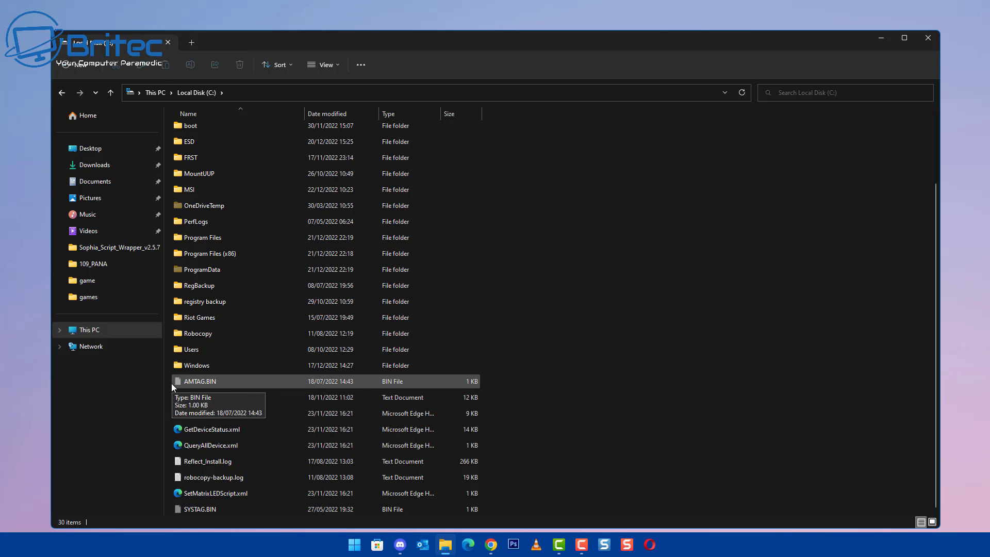
Create a new folder named codec on C: and open it
{"action": "right_click", "coordinate": [166, 341]}
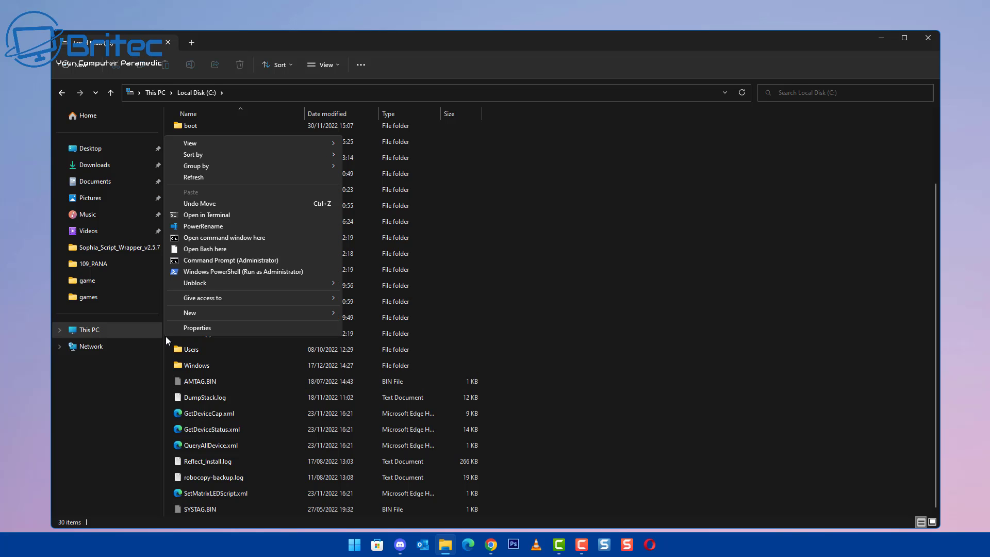
{"action": "mouse_move", "coordinate": [227, 313]}
{"action": "left_click", "coordinate": [373, 314]}
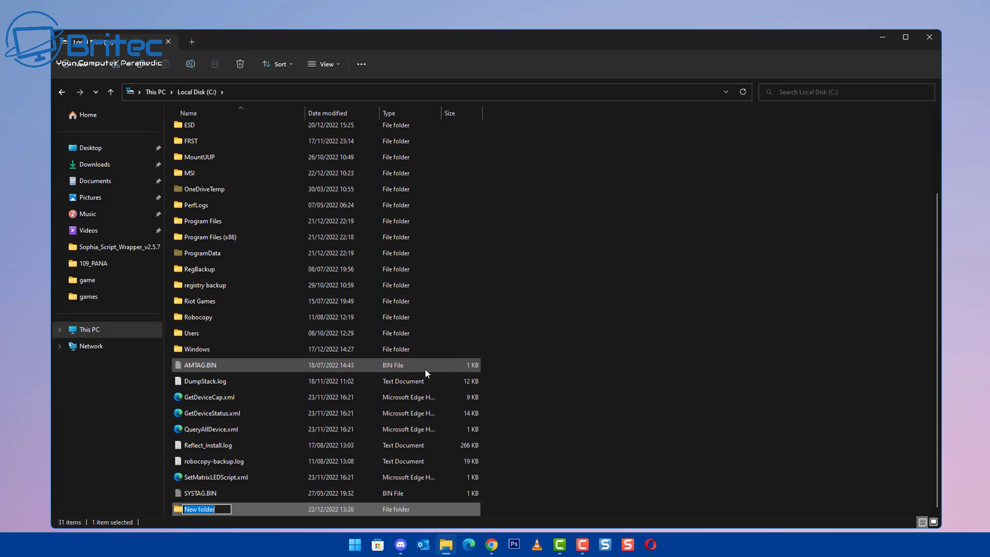
{"action": "type", "text": "cod"}
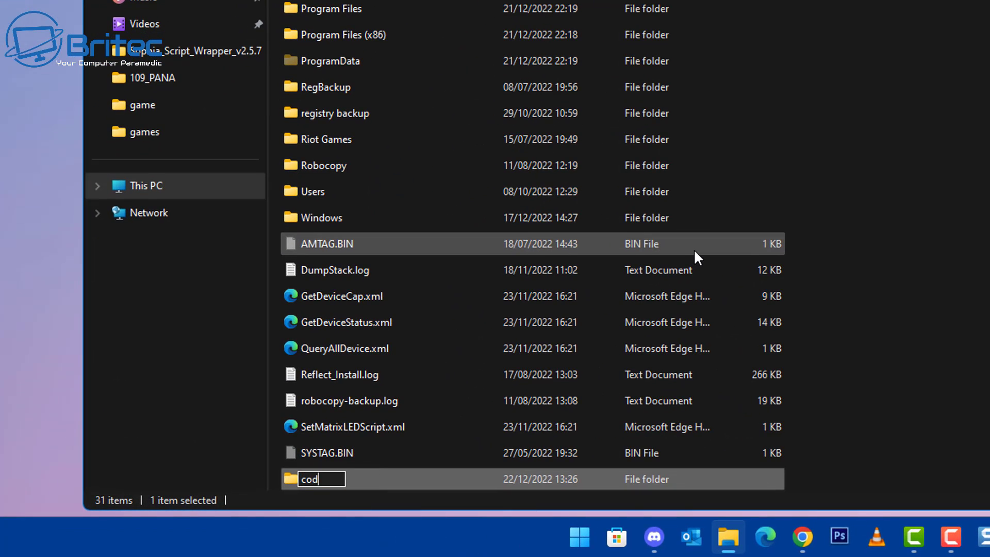
{"action": "type", "text": "ecs"}
{"action": "key", "text": "BackSpace"}
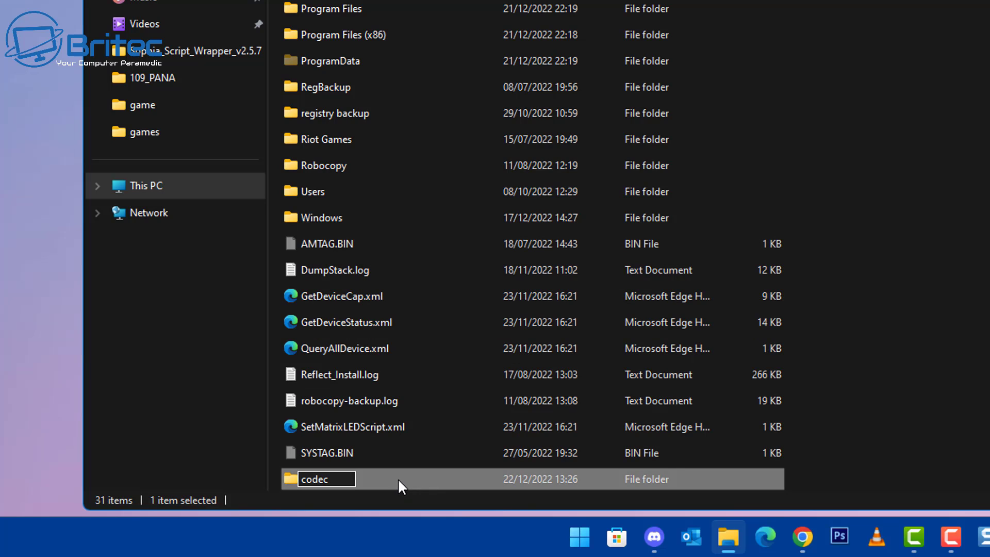
{"action": "key", "text": "ctrl+a"}
{"action": "key", "text": "Return"}
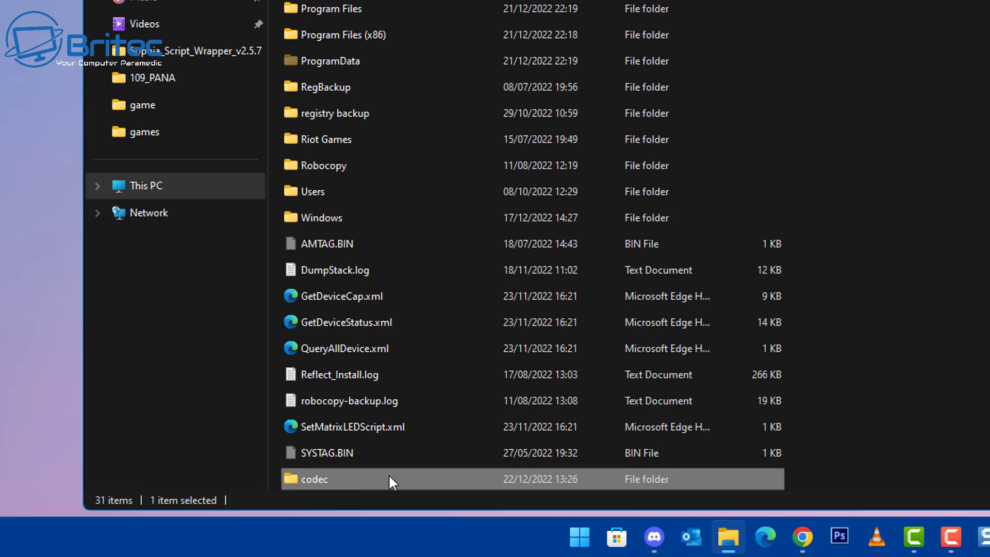
{"action": "double_click", "coordinate": [389, 474]}
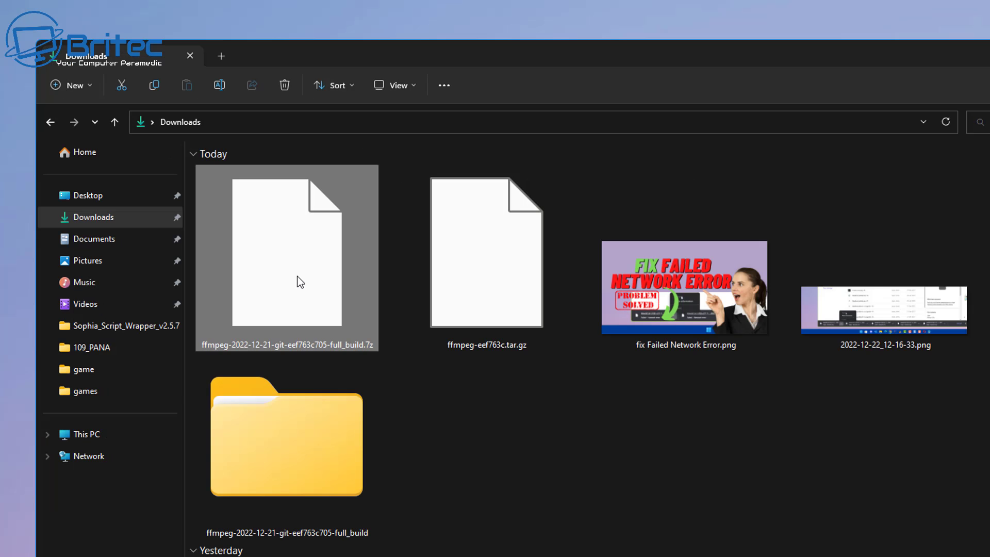
Open the downloaded .7z archive in 7-Zip File Manager and browse to its bin folder
{"action": "right_click", "coordinate": [298, 277]}
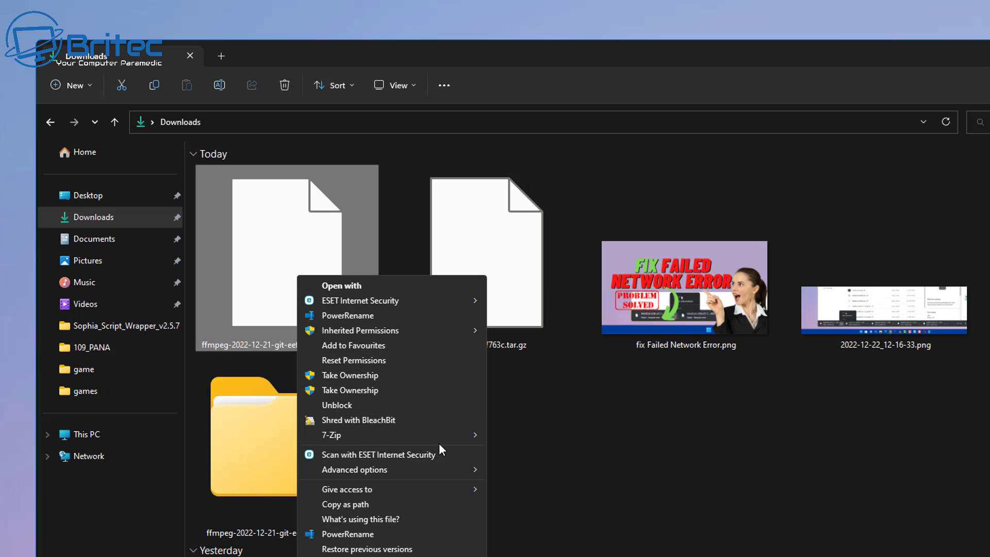
{"action": "mouse_move", "coordinate": [439, 436]}
{"action": "left_click", "coordinate": [559, 439]}
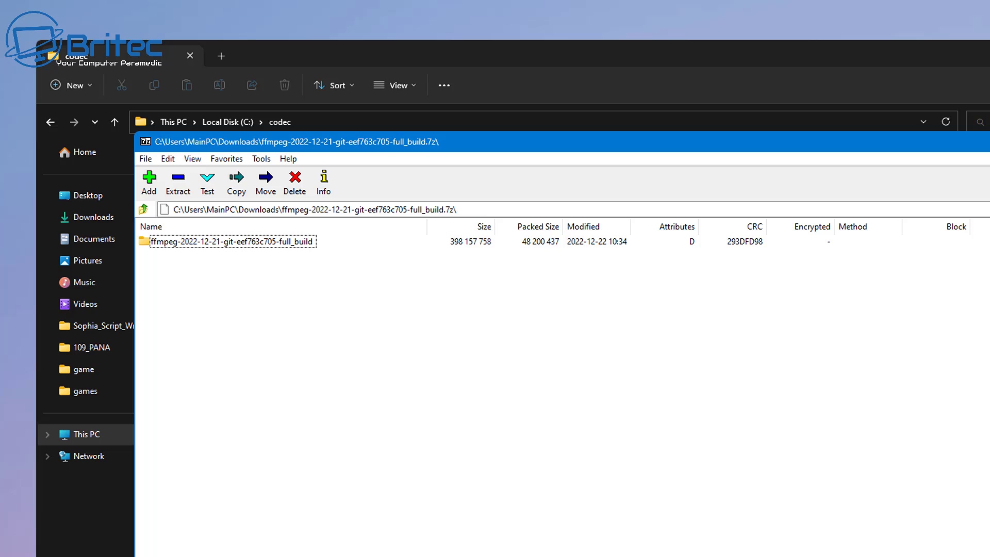
{"action": "double_click", "coordinate": [250, 242]}
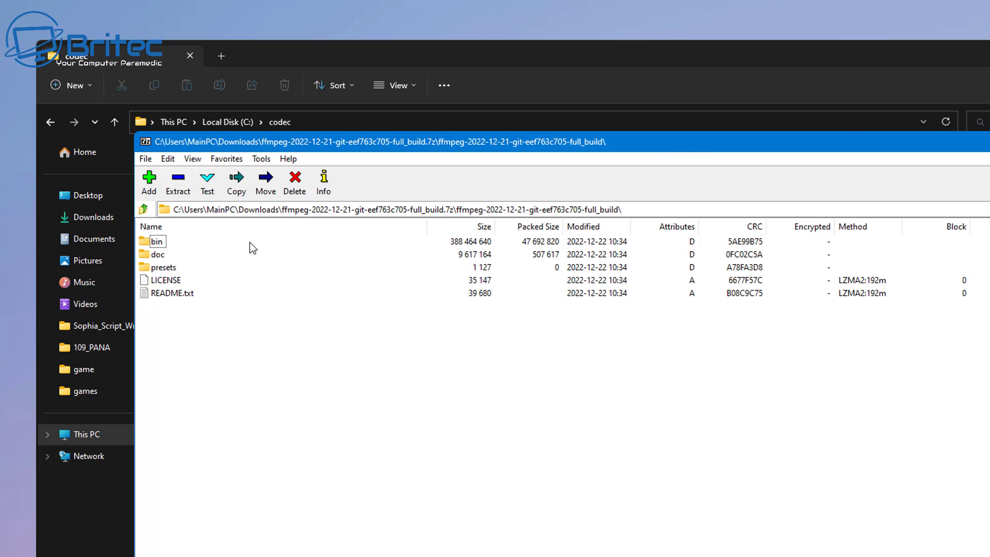
{"action": "double_click", "coordinate": [158, 242]}
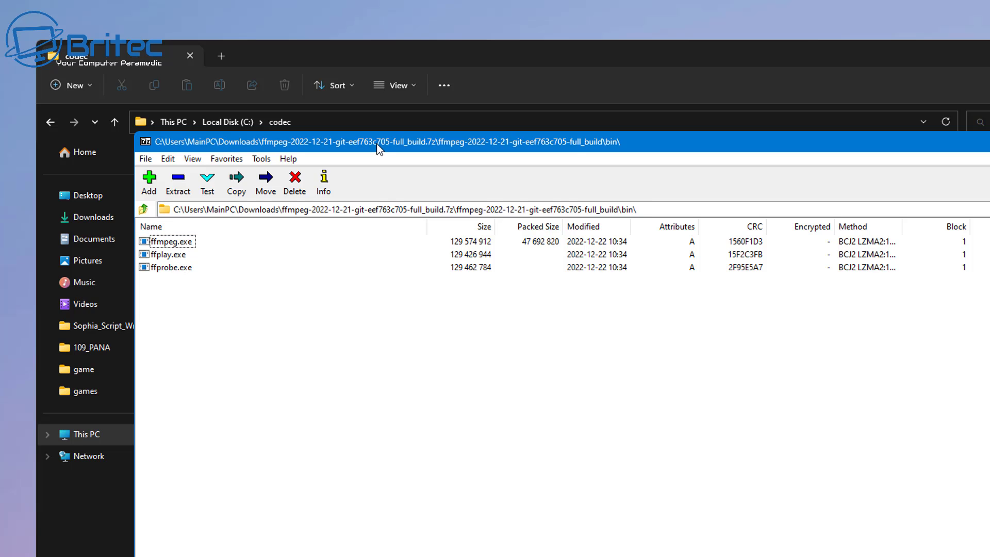
Drag ffmpeg.exe, ffplay.exe and ffprobe.exe into the C:\codec folder
{"action": "left_click_drag", "start_coordinate": [376, 143], "coordinate": [633, 180]}
{"action": "left_click_drag", "start_coordinate": [460, 334], "coordinate": [426, 293]}
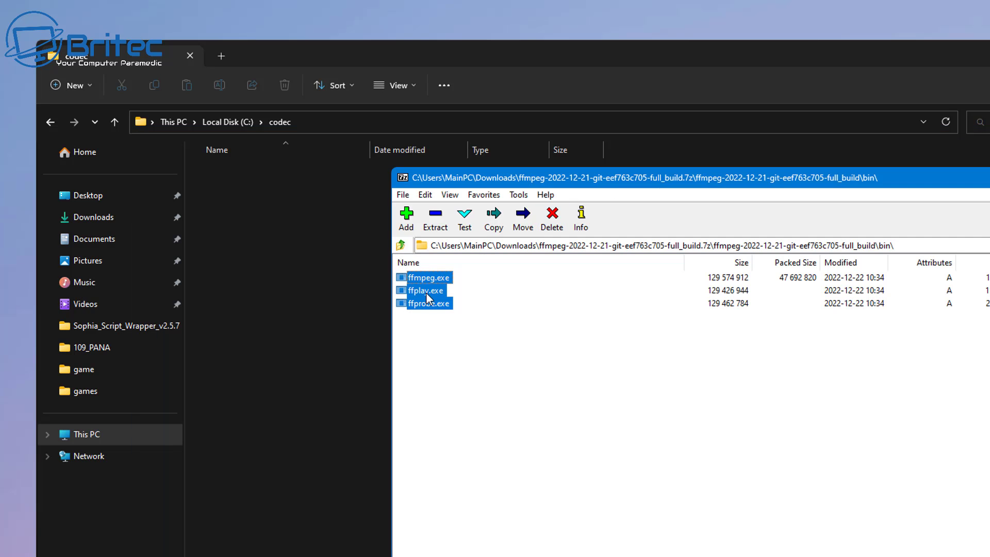
{"action": "left_click_drag", "start_coordinate": [306, 303], "coordinate": [306, 304]}
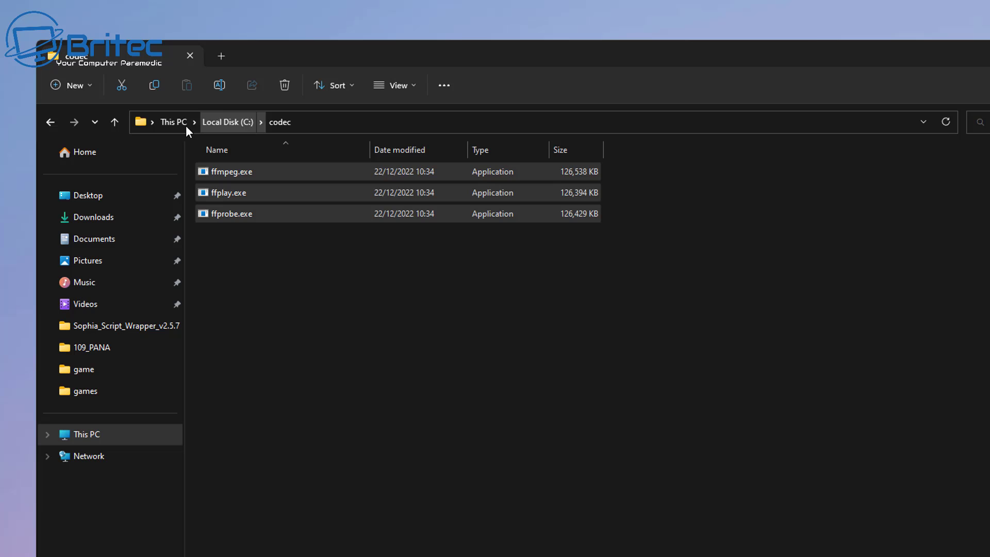
Copy the C:\codec folder path from File Explorer's address bar
{"action": "left_click", "coordinate": [143, 123]}
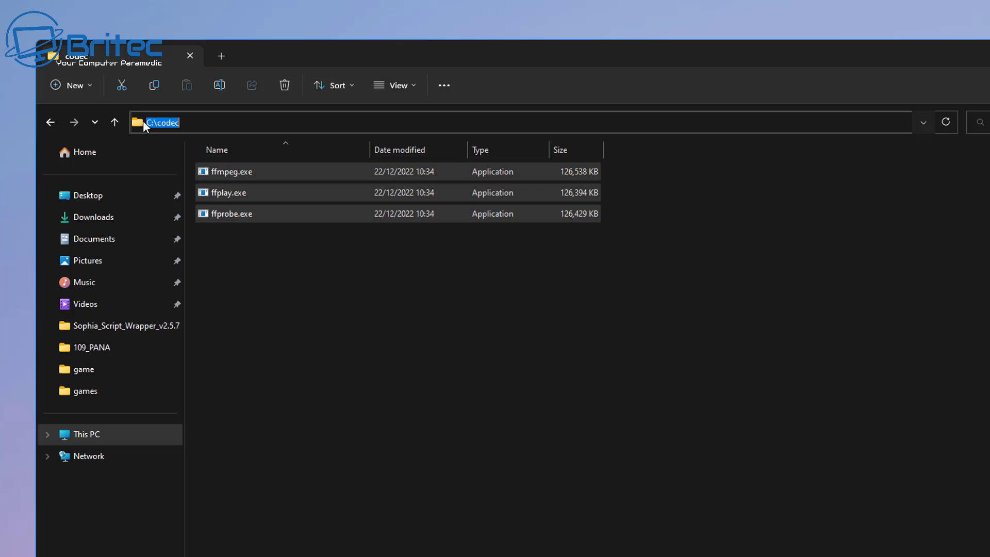
{"action": "left_click", "coordinate": [201, 122]}
{"action": "double_click", "coordinate": [204, 122]}
{"action": "left_click", "coordinate": [204, 122]}
{"action": "left_click_drag", "start_coordinate": [204, 122], "coordinate": [144, 123]}
{"action": "key", "text": "ctrl+c"}
{"action": "left_click", "coordinate": [302, 258]}
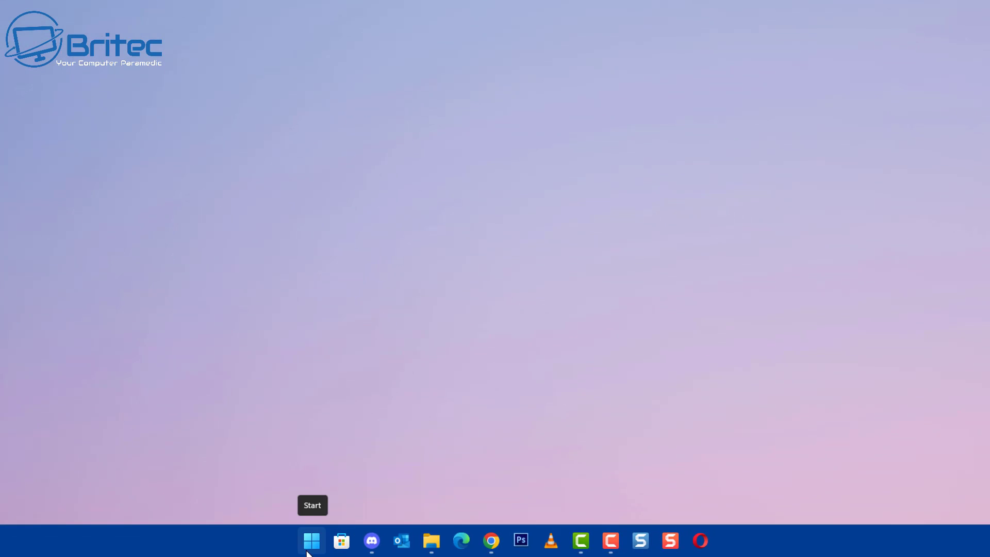
Search 'path' and open the Environment Variables dialog from System Properties
{"action": "left_click", "coordinate": [311, 541]}
{"action": "left_click", "coordinate": [391, 59]}
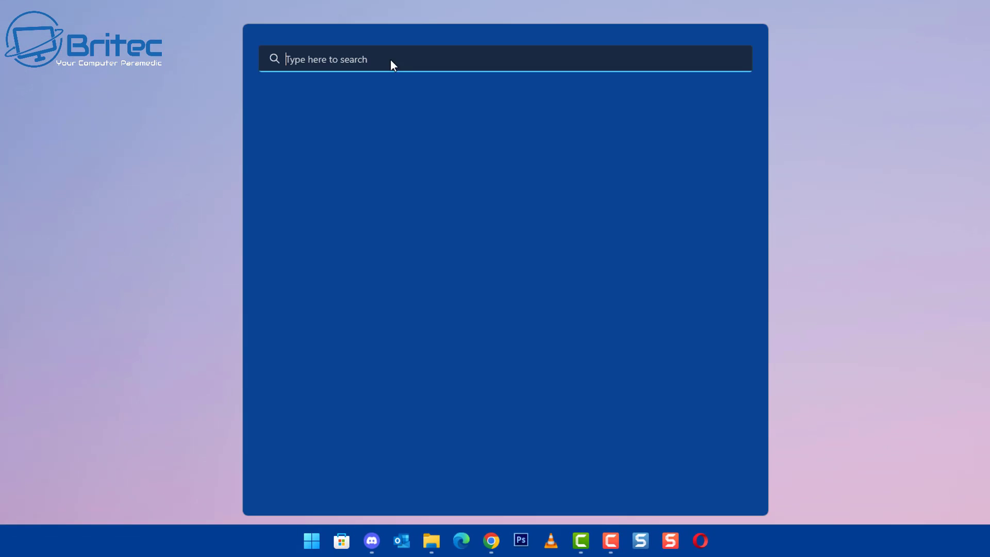
{"action": "type", "text": "path"}
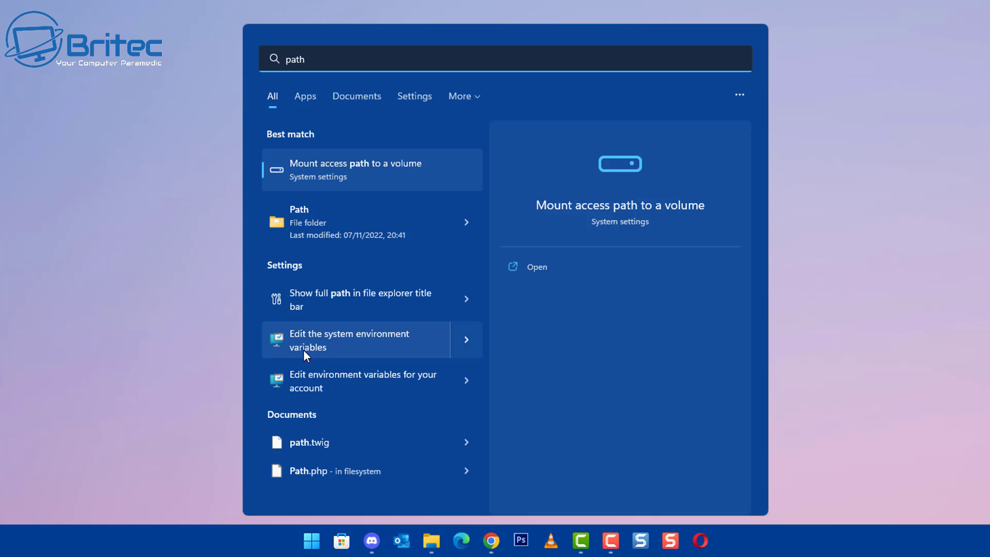
{"action": "left_click", "coordinate": [349, 342]}
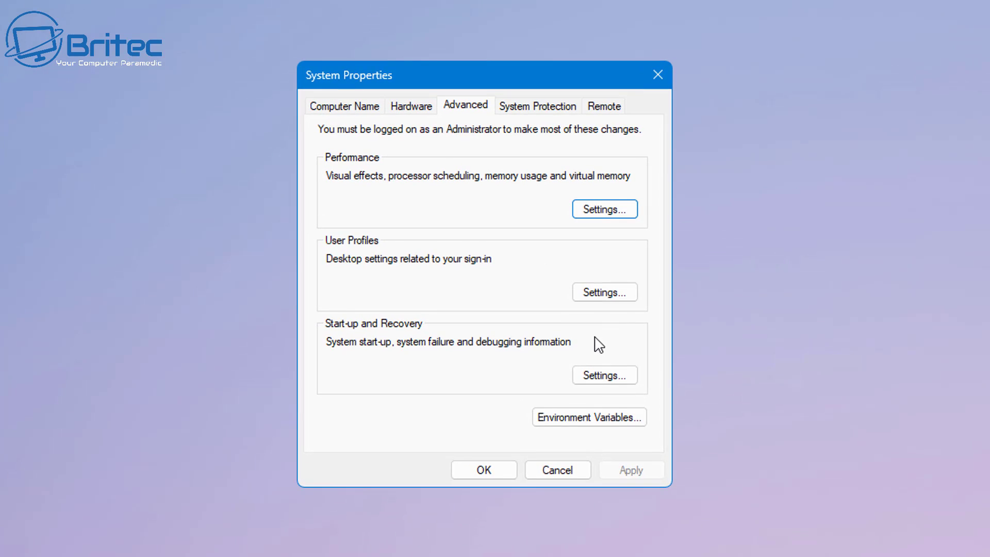
{"action": "left_click", "coordinate": [593, 419]}
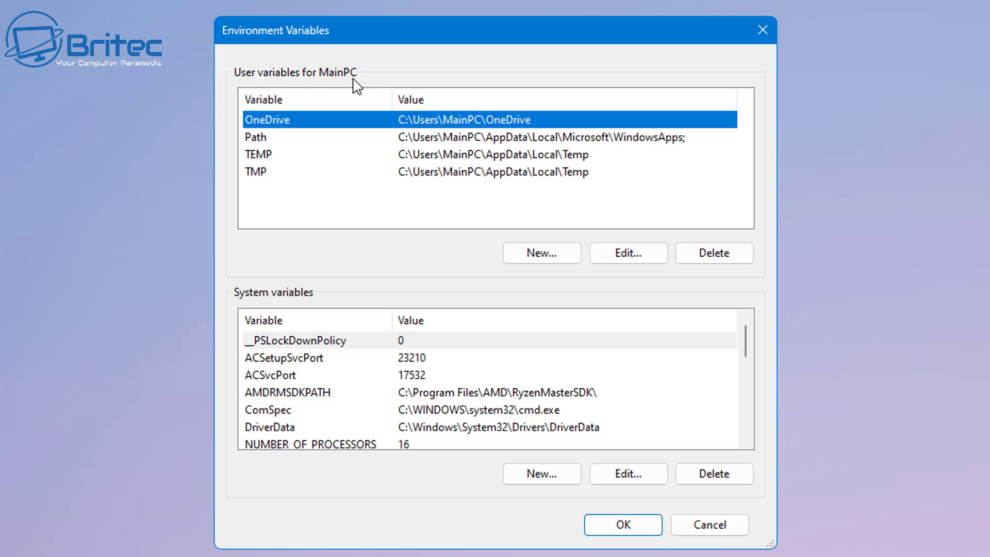
Add a C:\codec entry to the user Path variable and save through all dialogs
{"action": "left_click", "coordinate": [256, 140]}
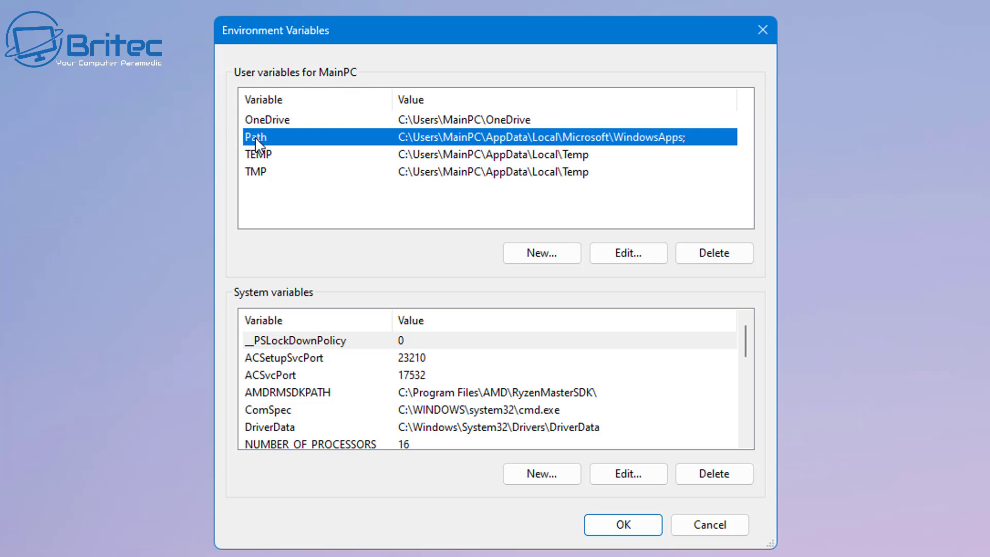
{"action": "double_click", "coordinate": [307, 141]}
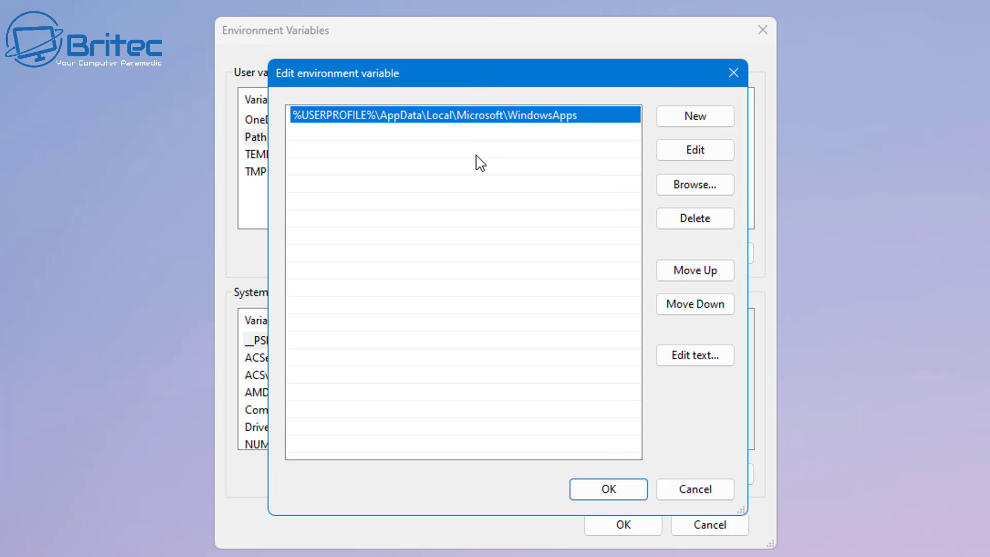
{"action": "left_click", "coordinate": [693, 117]}
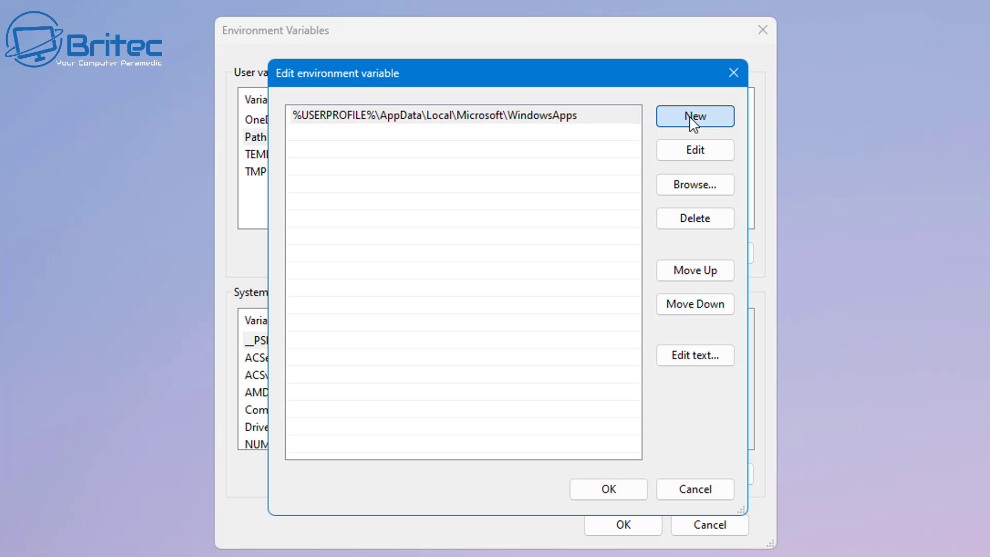
{"action": "right_click", "coordinate": [299, 132]}
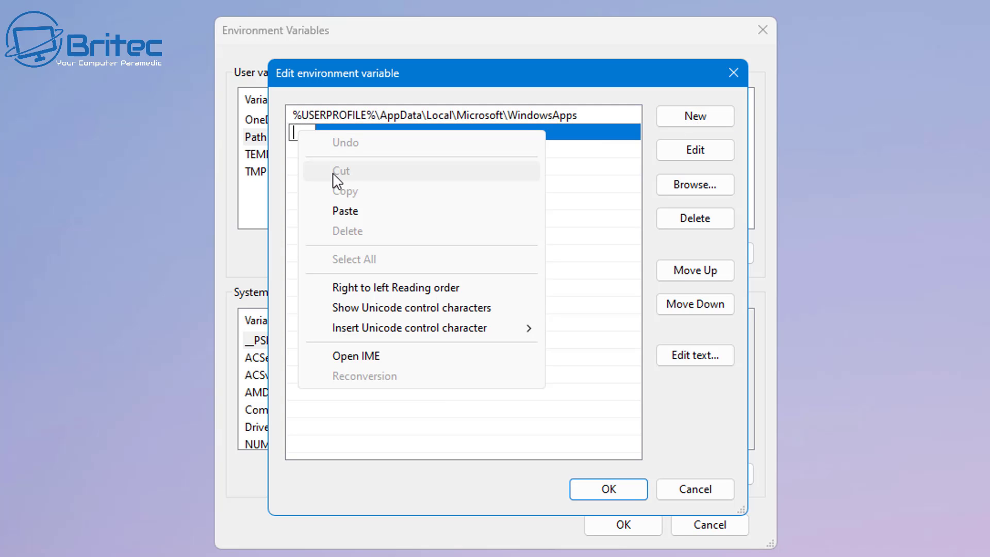
{"action": "left_click", "coordinate": [343, 210]}
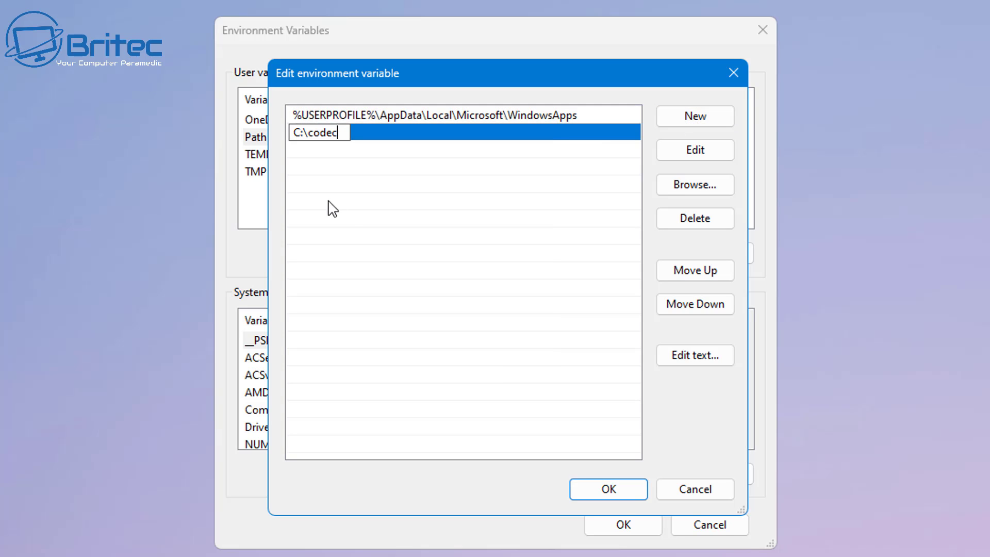
{"action": "left_click", "coordinate": [409, 201]}
{"action": "left_click", "coordinate": [607, 490]}
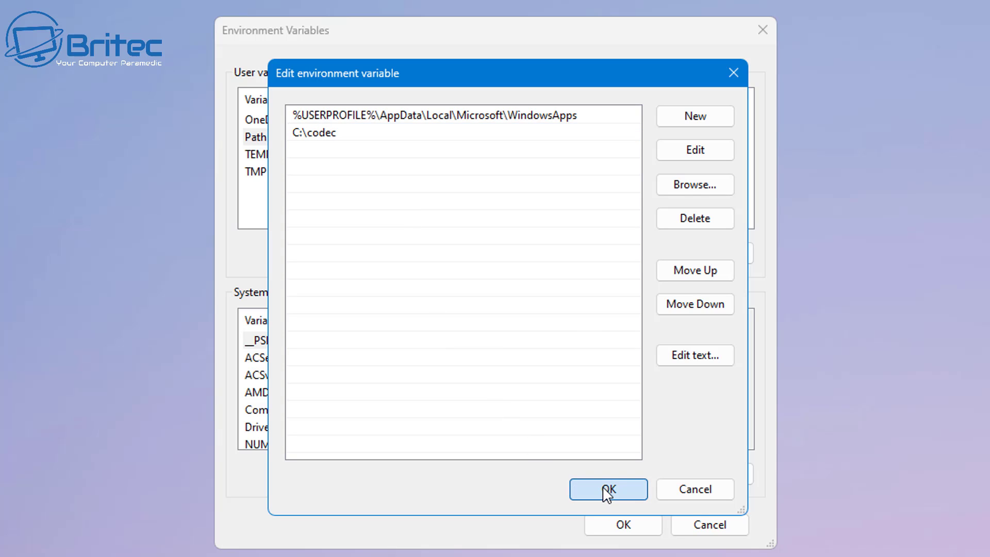
{"action": "left_click", "coordinate": [607, 492]}
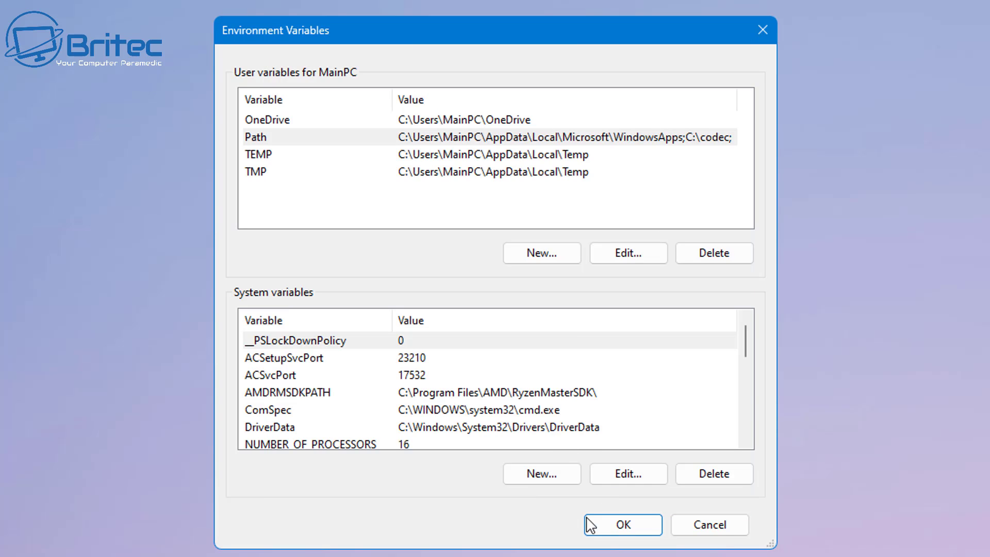
{"action": "left_click", "coordinate": [623, 525]}
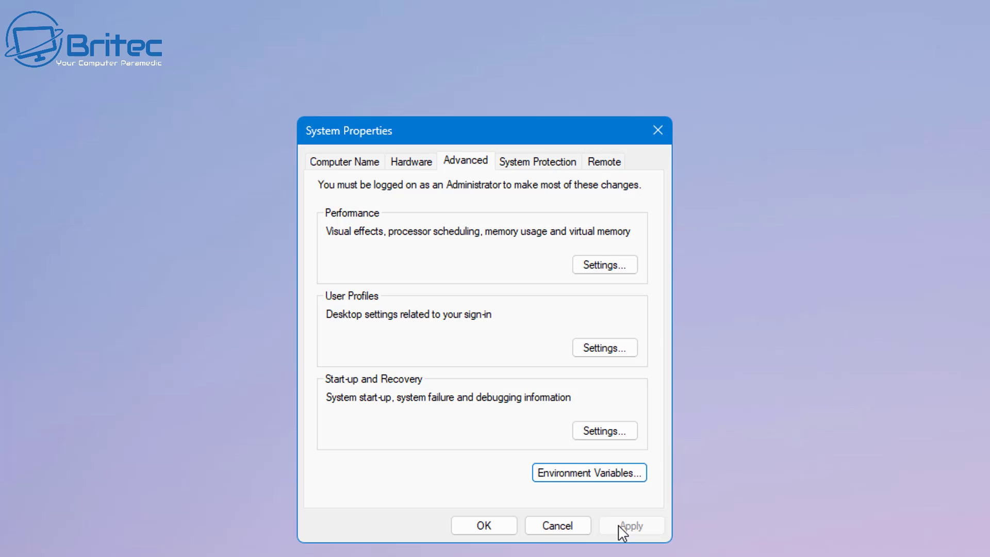
{"action": "left_click", "coordinate": [481, 527]}
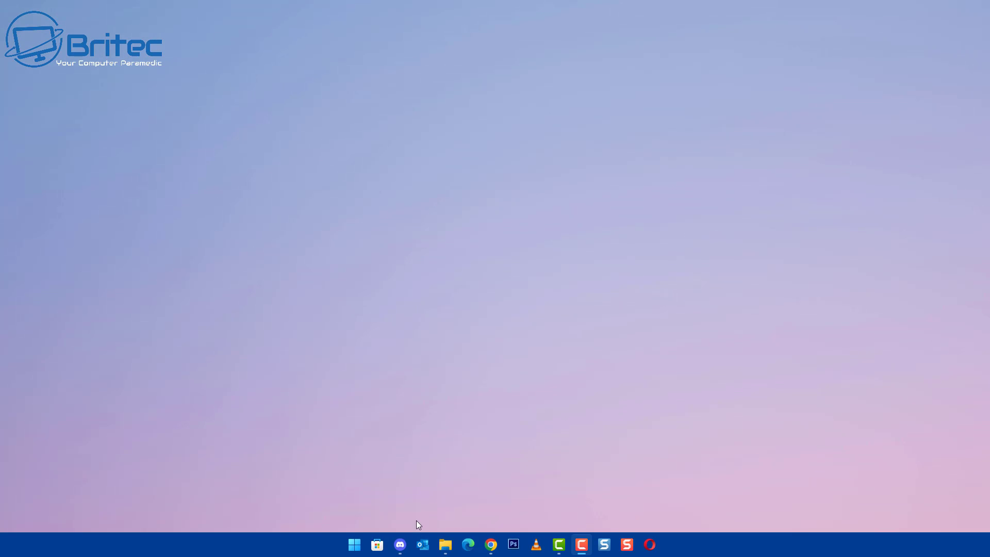
Launch Windows PowerShell as administrator from the Start search
{"action": "left_click", "coordinate": [352, 548]}
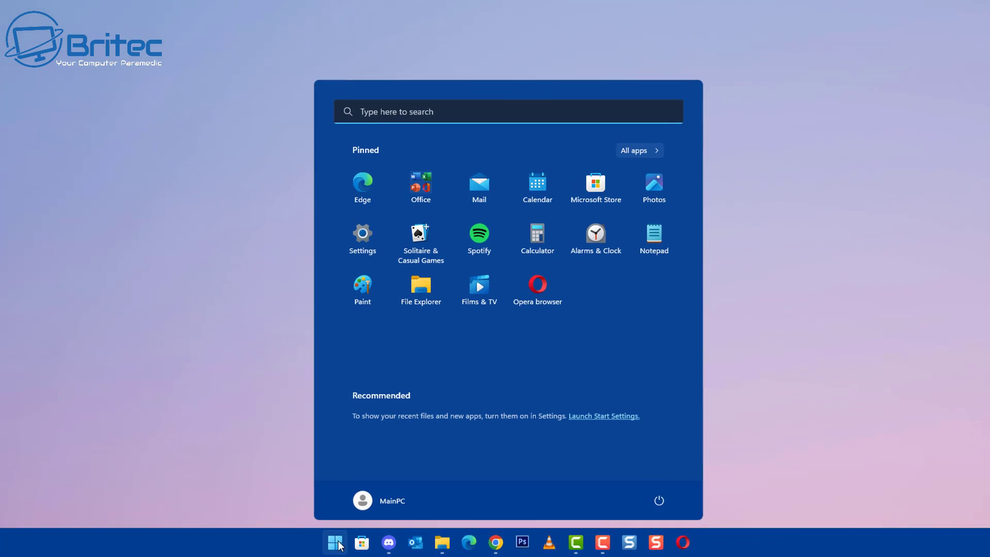
{"action": "left_click", "coordinate": [383, 93]}
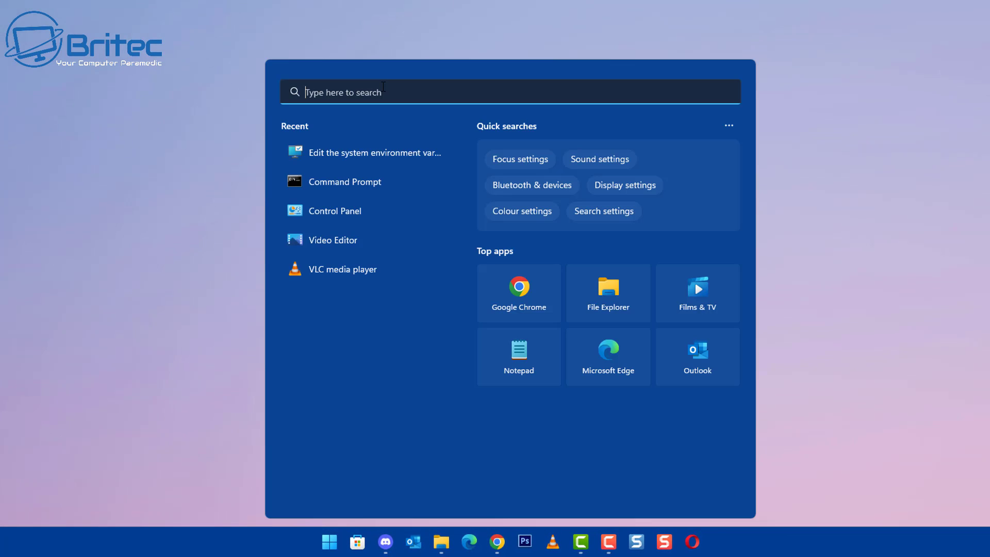
{"action": "type", "text": "power"}
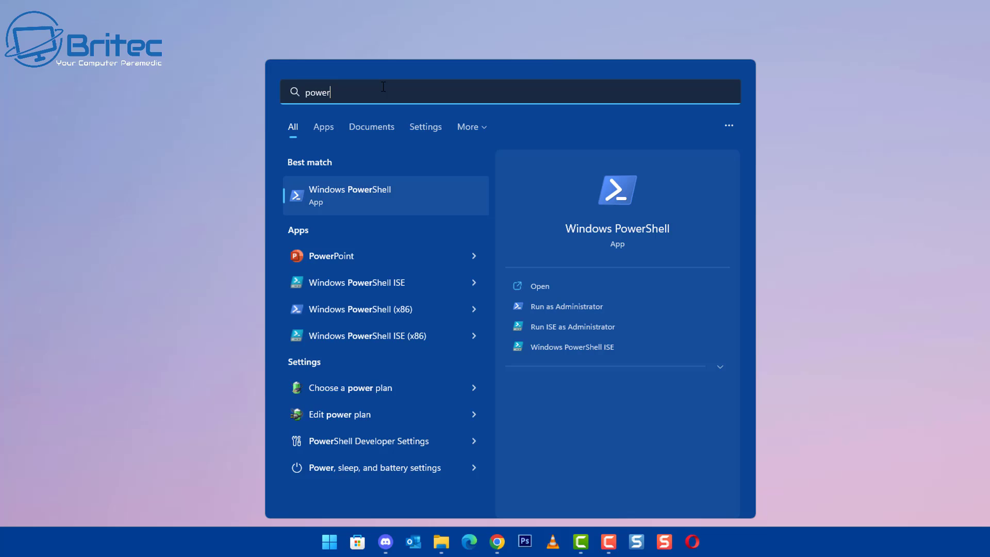
{"action": "type", "text": "shell"}
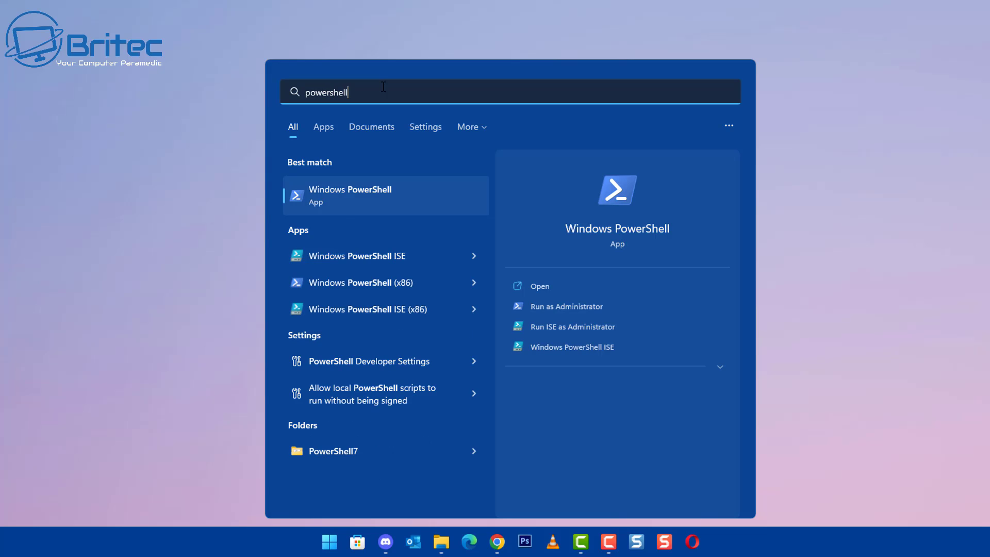
{"action": "left_click", "coordinate": [546, 305]}
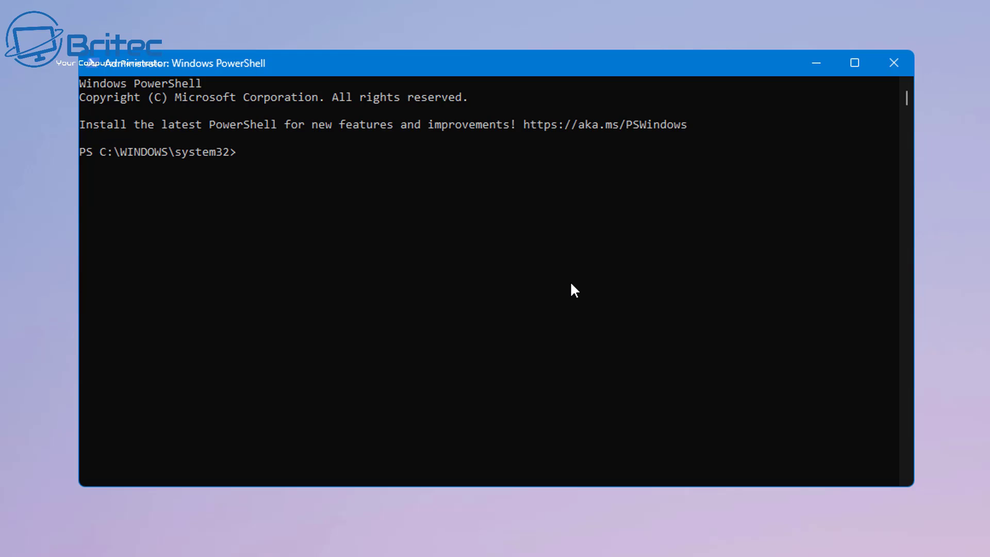
Run ffmpeg to display its 2022-12-21 full_build version information
{"action": "type", "text": "ffmped"}
{"action": "key", "text": "BackSpace"}
{"action": "type", "text": "g"}
{"action": "key", "text": "Return"}
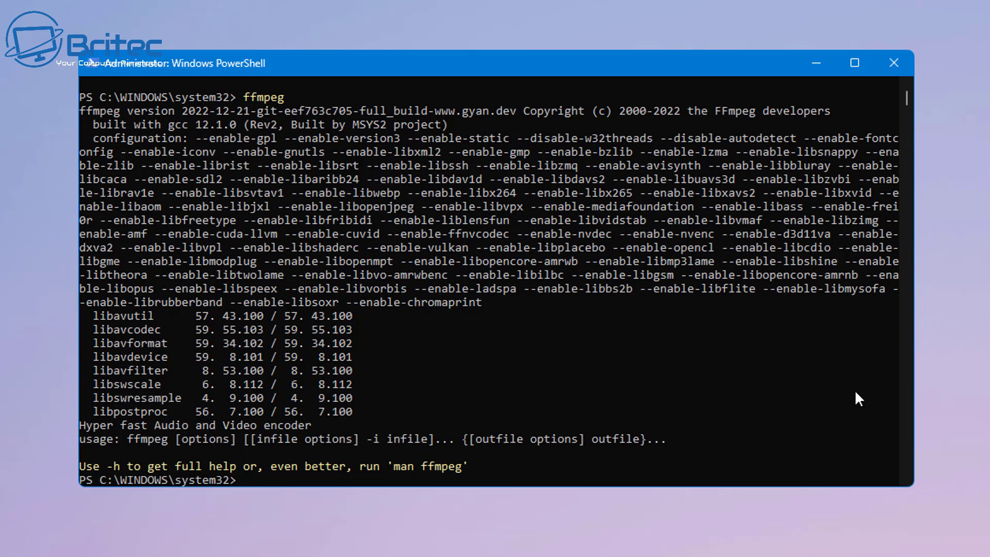
Run 'ffmpeg -codecs' and scroll back through the listed video, audio and subtitle codecs
{"action": "type", "text": "ffmpeg -codecs"}
{"action": "key", "text": "Return"}
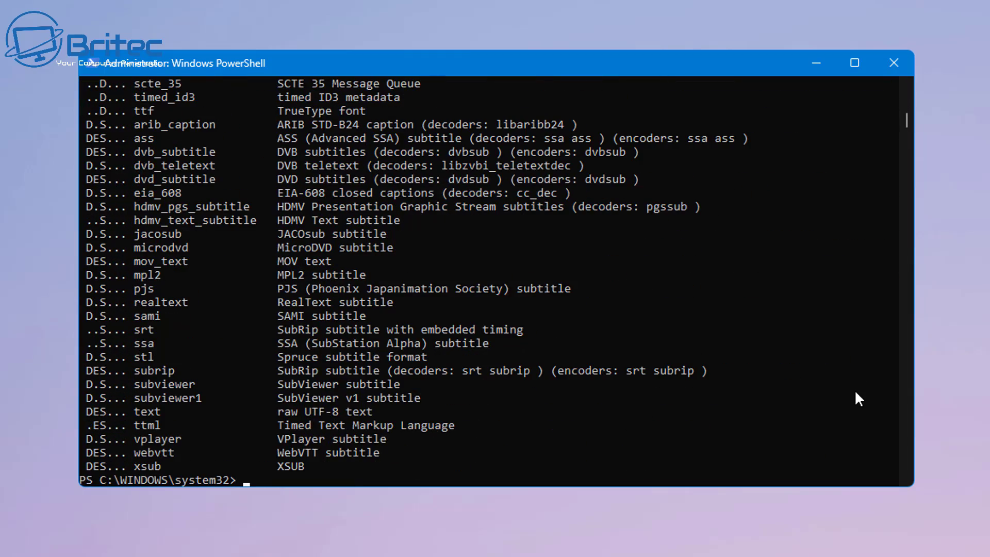
{"action": "scroll", "coordinate": [648, 359], "scroll_direction": "up", "scroll_amount": 20}
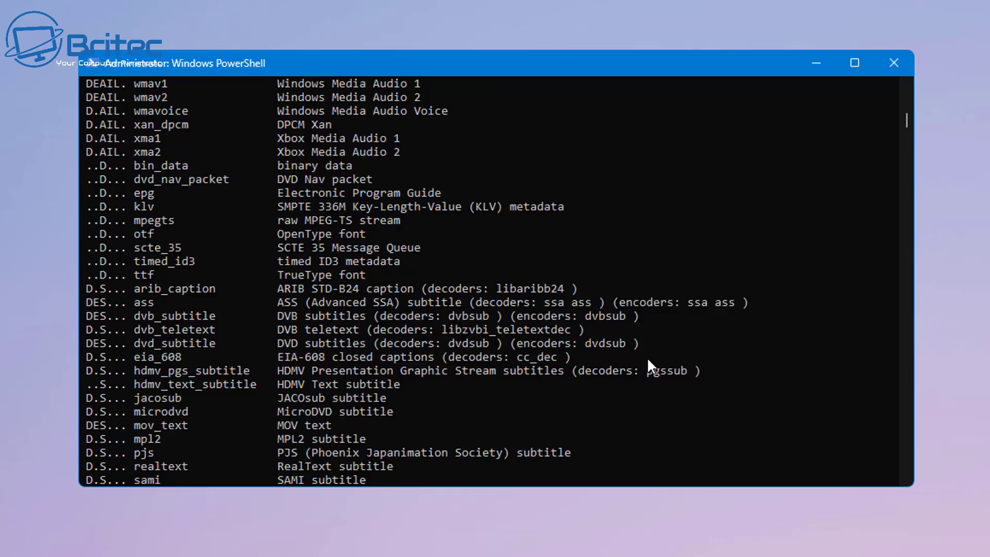
{"action": "scroll", "coordinate": [653, 368], "scroll_direction": "up", "scroll_amount": 20}
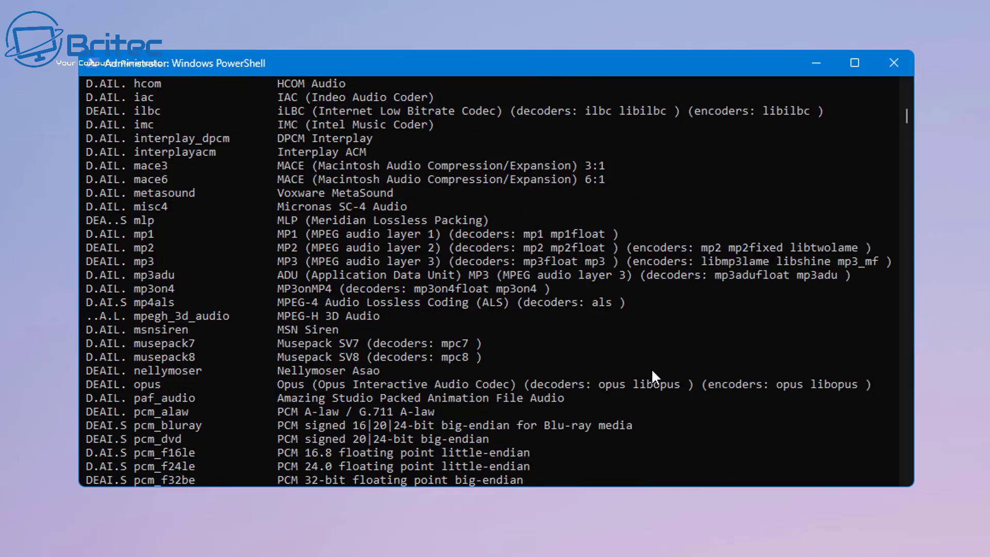
{"action": "scroll", "coordinate": [655, 372], "scroll_direction": "up", "scroll_amount": 20}
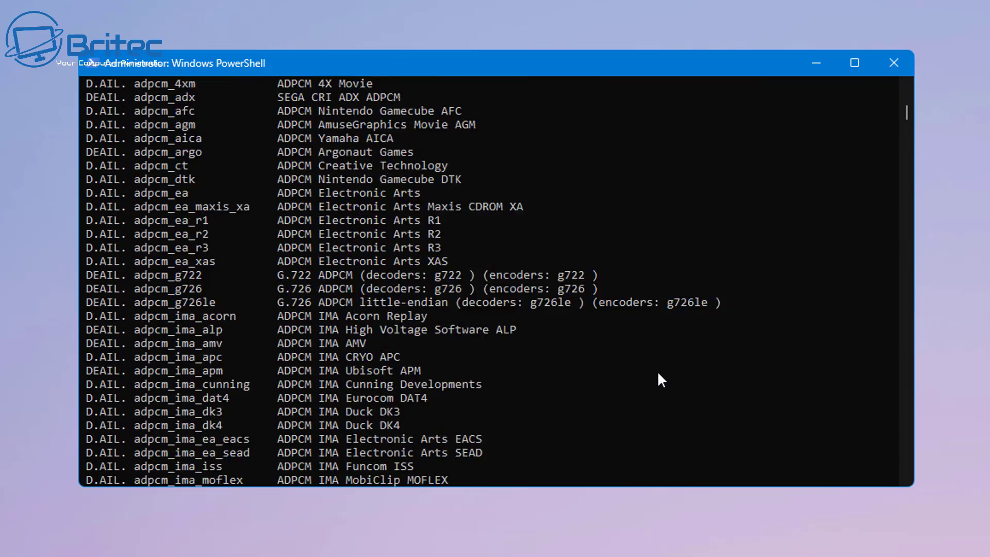
{"action": "scroll", "coordinate": [667, 374], "scroll_direction": "up", "scroll_amount": 15}
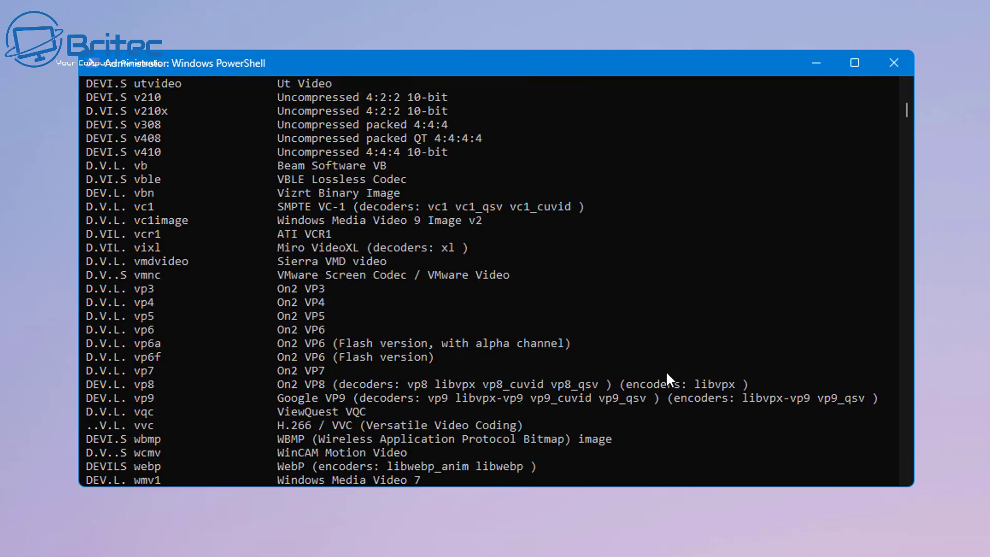